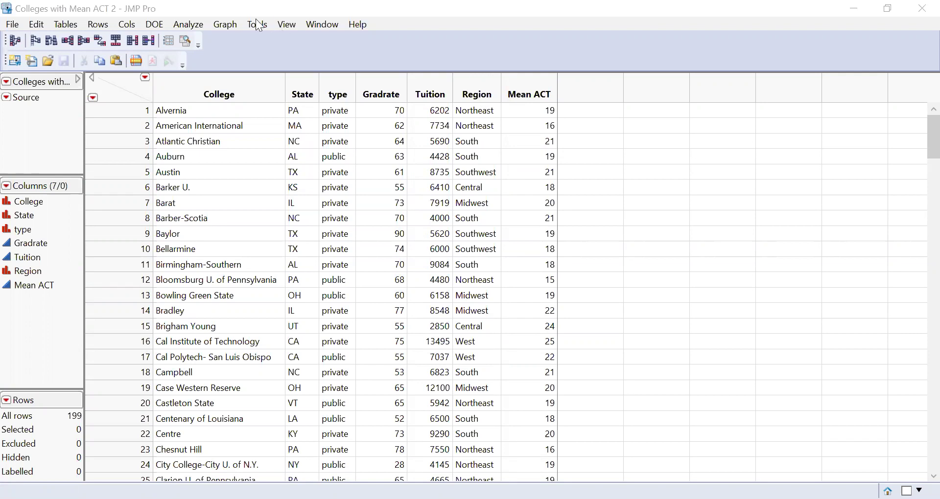
# Start a Distribution analysis on the colleges data table.
pyautogui.click(199, 29)
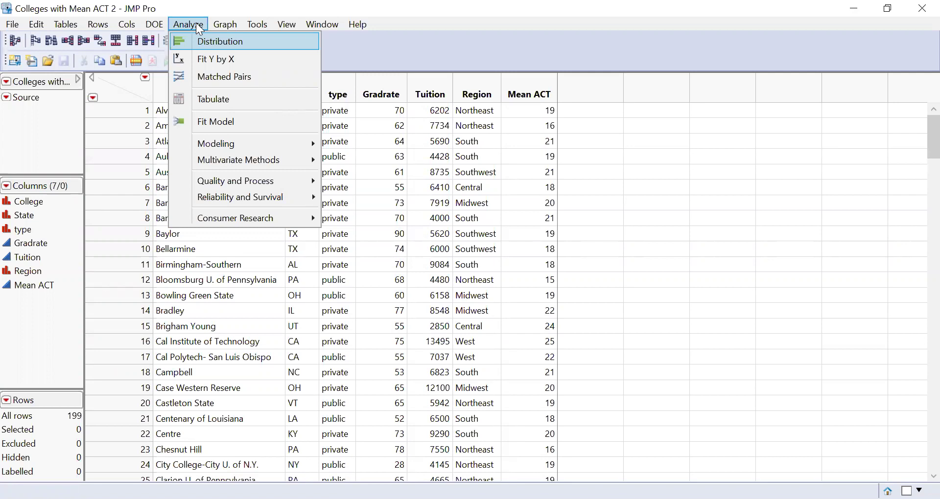
pyautogui.click(219, 40)
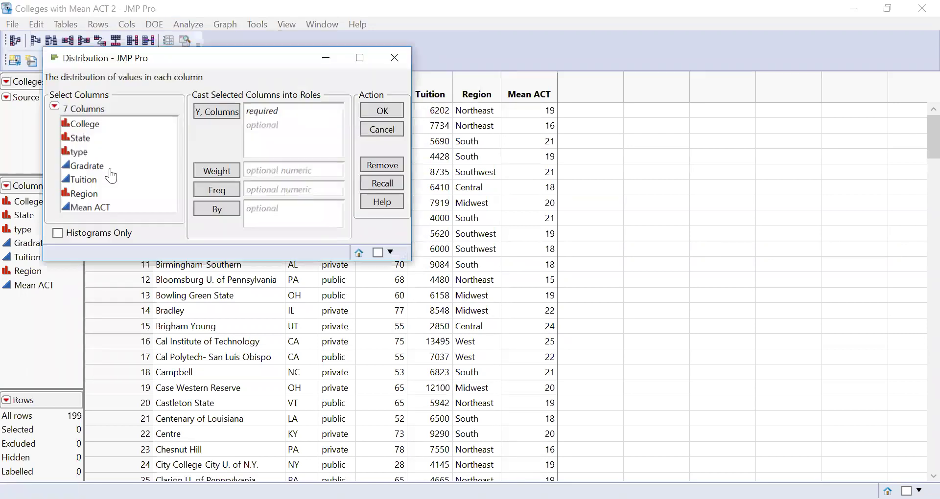
pyautogui.click(97, 208)
pyautogui.hotkey('shift', 'Up')
pyautogui.hotkey('shift', 'Up')
pyautogui.hotkey('shift', 'Up')
pyautogui.hotkey('shift', 'Up')
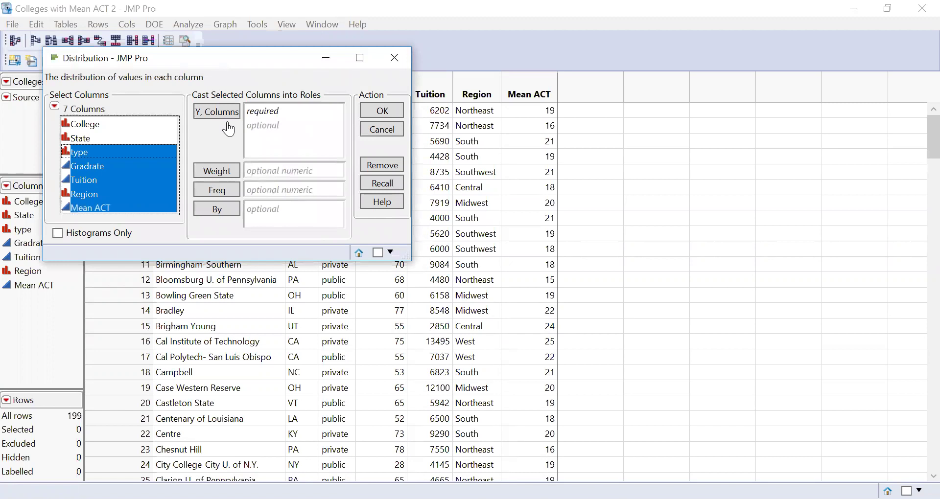
# Run the Distribution analysis with Mean ACT as the Y column and Region as the By variable.
pyautogui.doubleClick(84, 208)
pyautogui.click(85, 195)
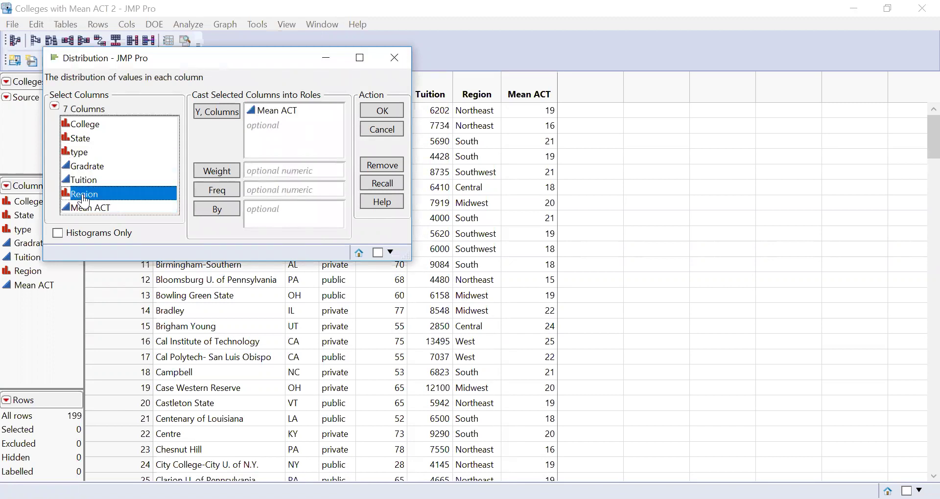
pyautogui.click(217, 209)
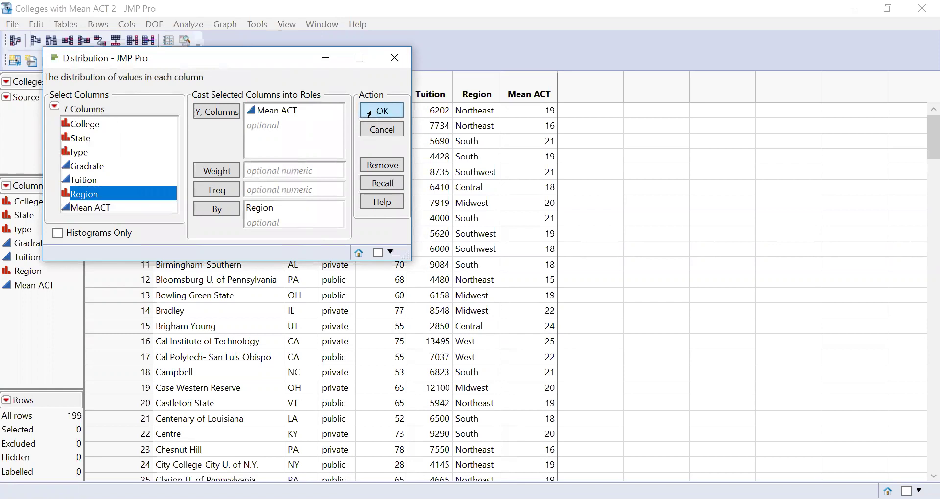
pyautogui.click(370, 113)
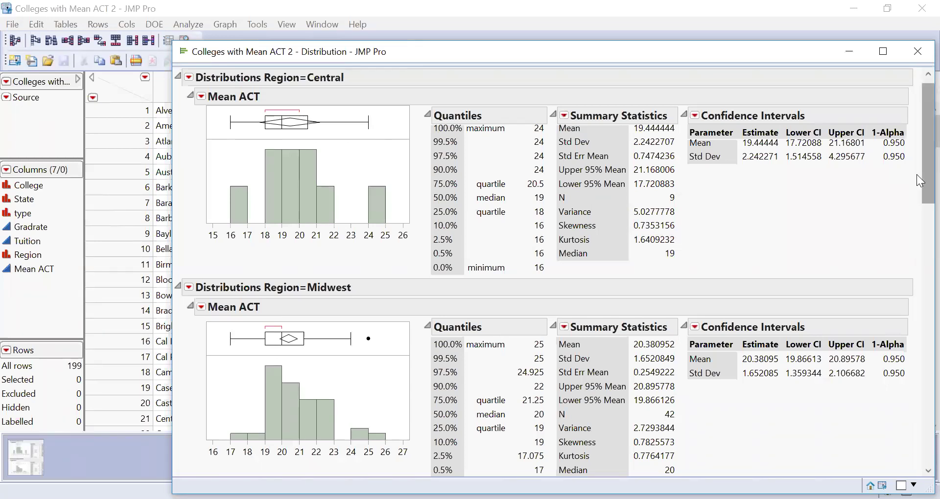
# Examine the Mean ACT histograms, quantiles and summary statistics for every region, and close the distribution report.
pyautogui.moveTo(917, 176); pyautogui.dragTo(917, 179)
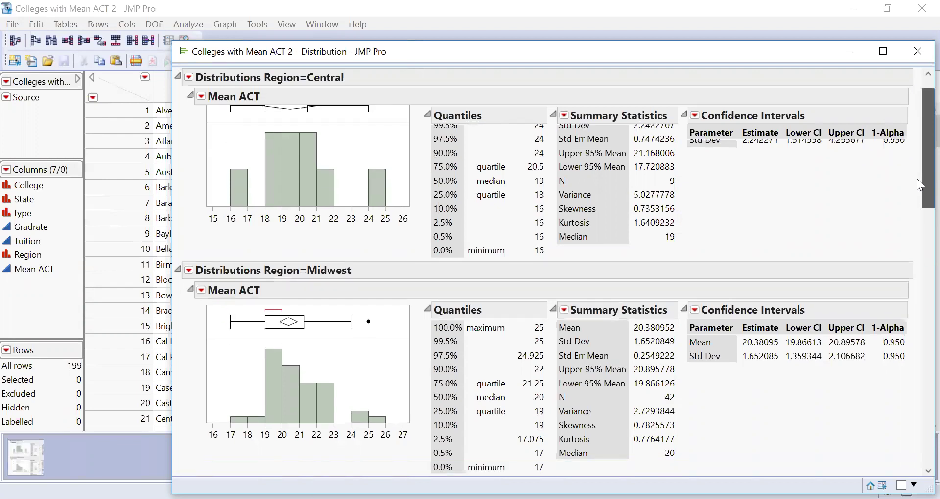
pyautogui.scroll(-2, 916, 231)
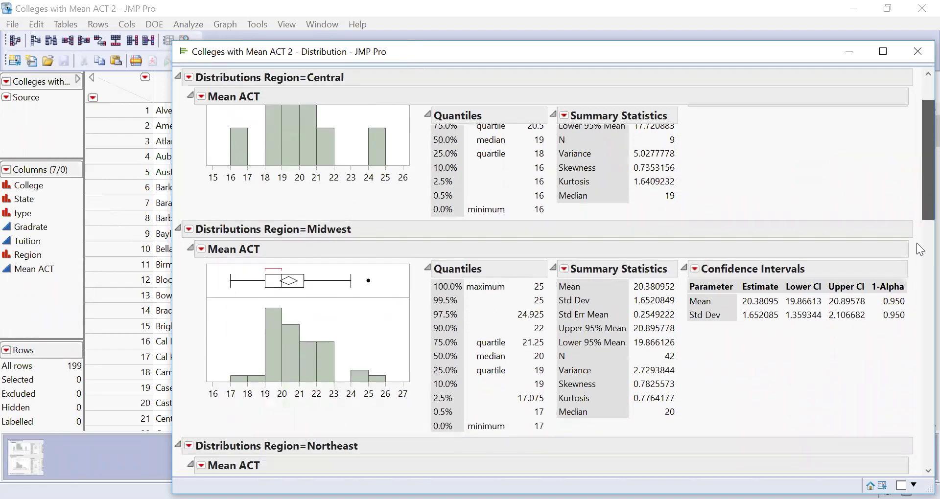
pyautogui.scroll(-10, 916, 245)
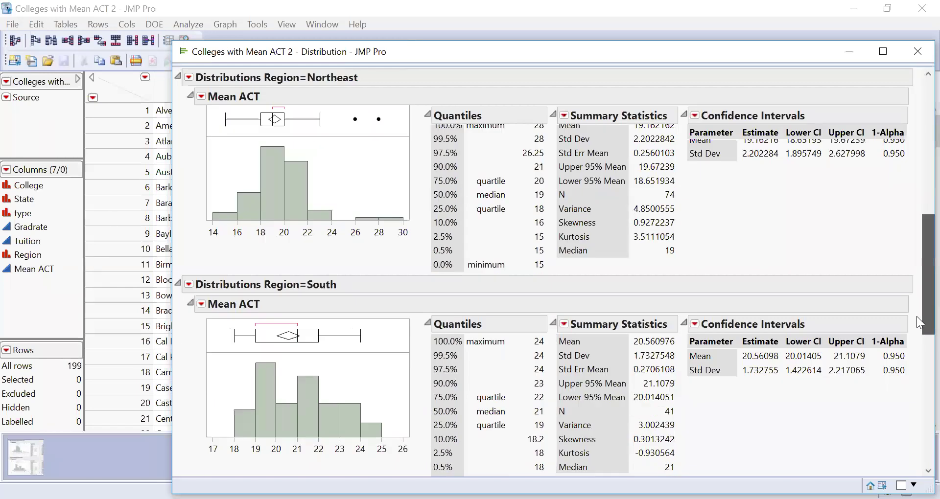
pyautogui.scroll(-5, 919, 368)
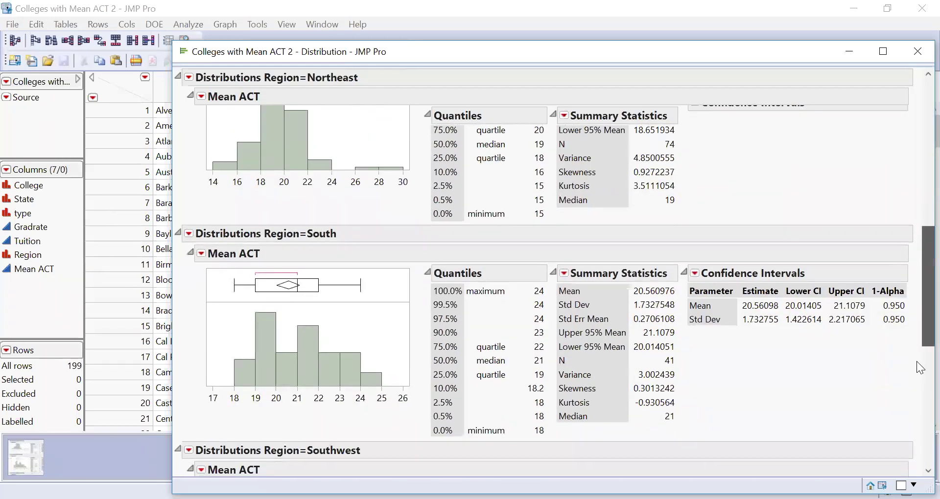
pyautogui.scroll(-6, 919, 391)
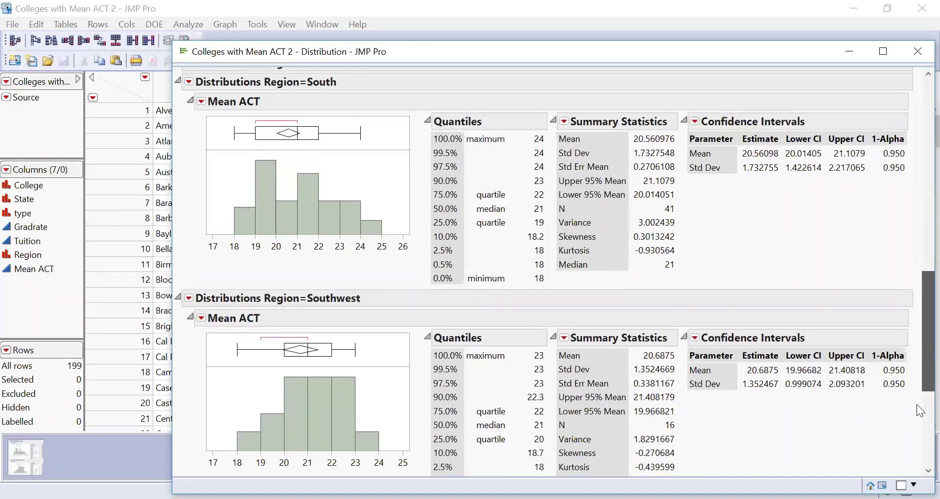
pyautogui.scroll(-2, 920, 451)
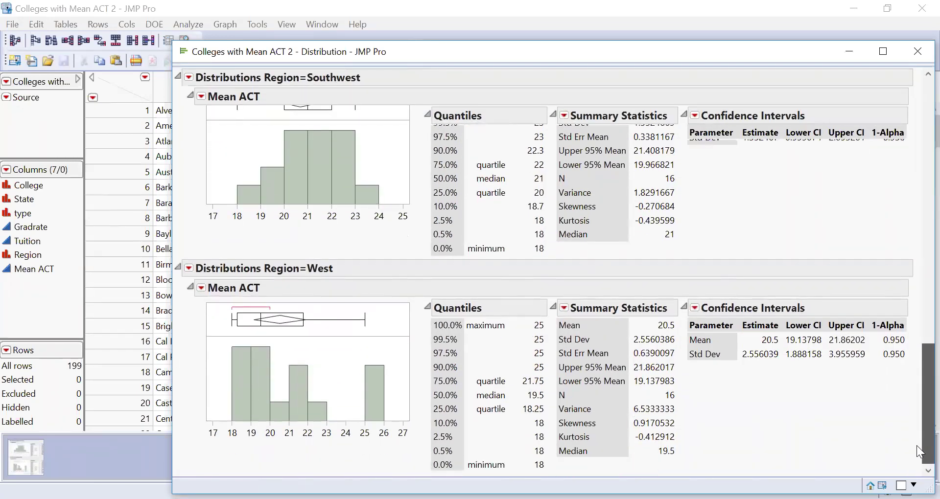
pyautogui.scroll(20, 922, 230)
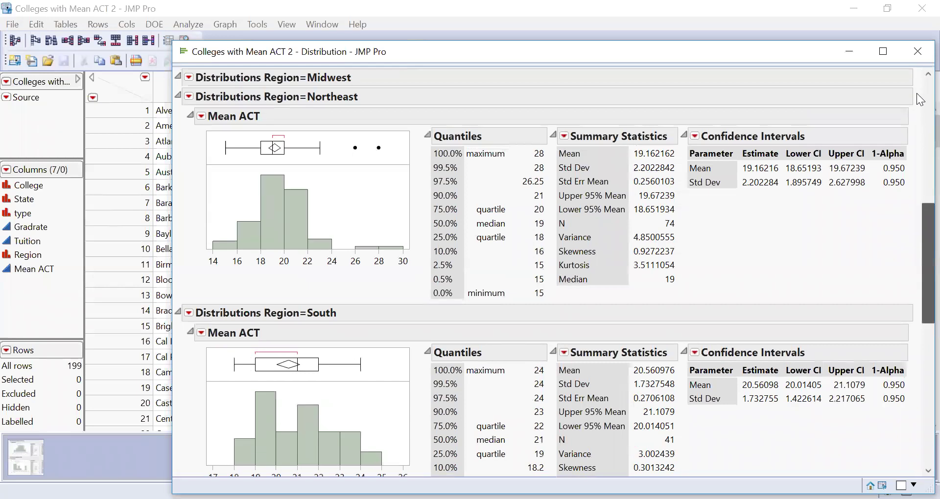
pyautogui.click(918, 58)
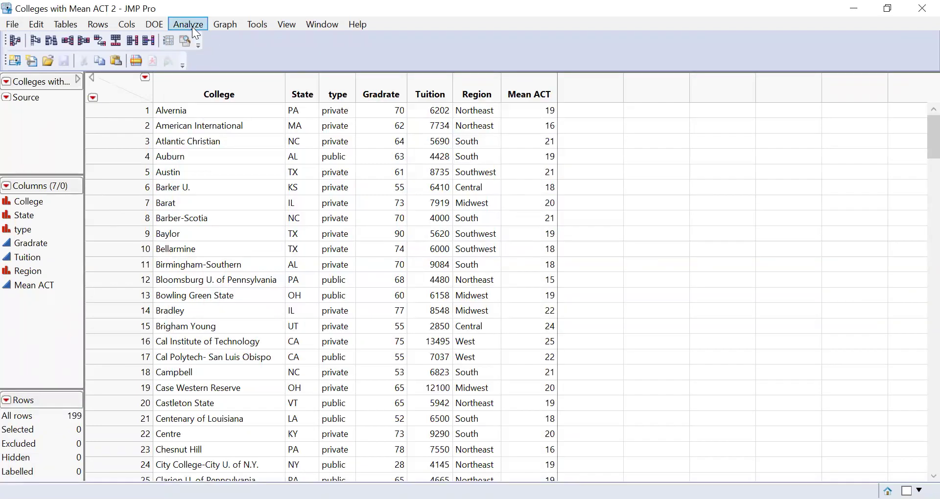
# Run a Fit Y by X analysis with Mean ACT as the response and Region as the factor.
pyautogui.click(192, 28)
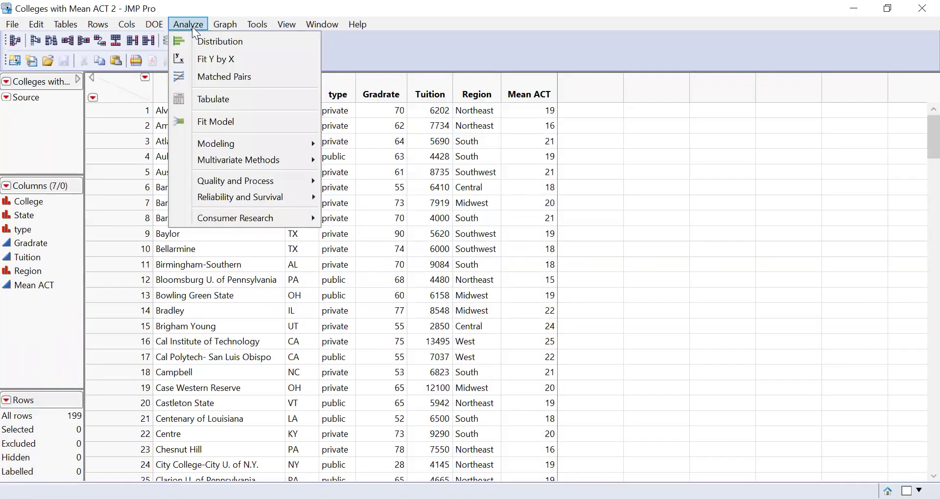
pyautogui.click(205, 61)
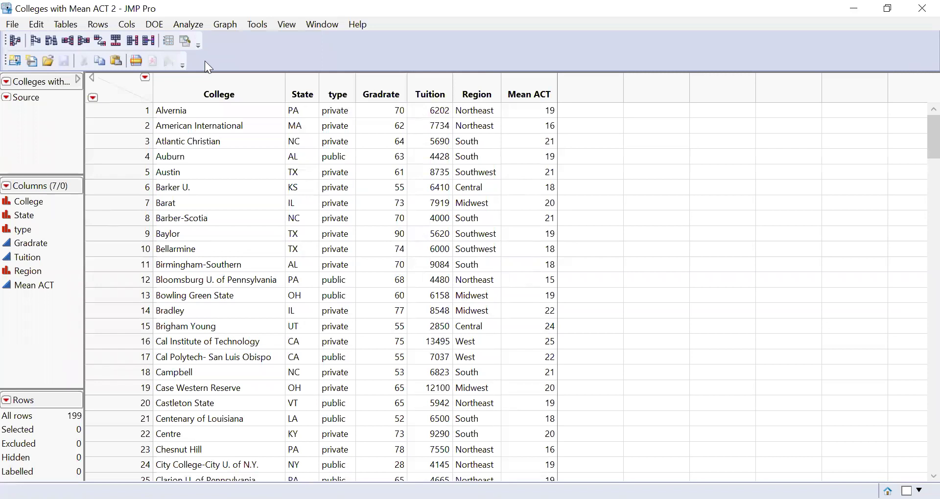
pyautogui.click(103, 210)
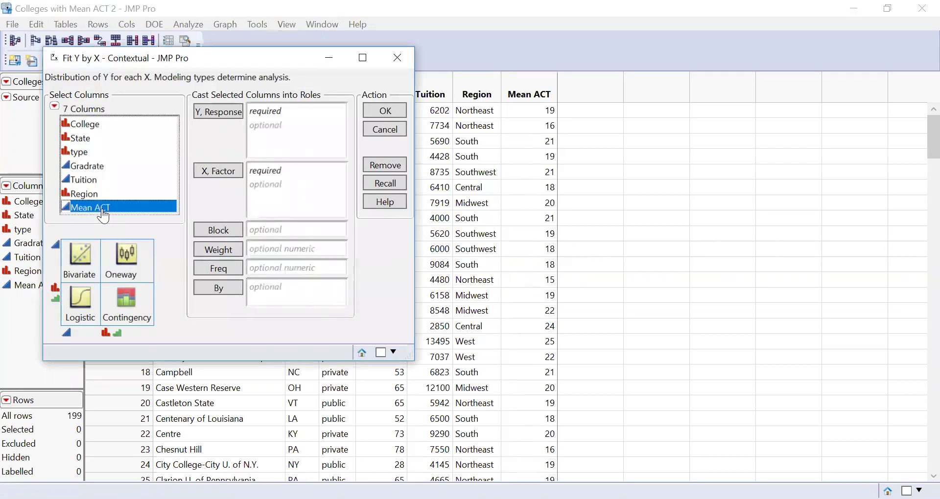
pyautogui.keyDown('shift'); pyautogui.click(132, 196); pyautogui.keyUp('shift')
pyautogui.moveTo(230, 151); pyautogui.dragTo(260, 141)
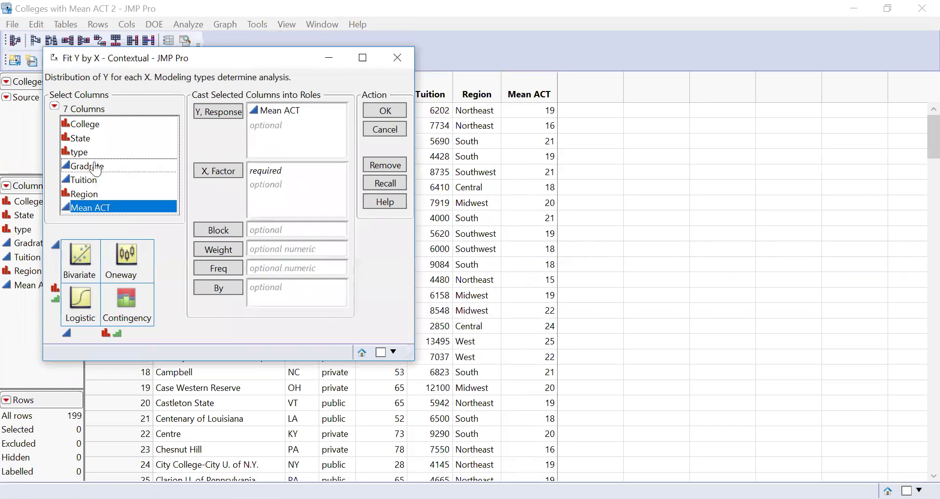
pyautogui.click(96, 193)
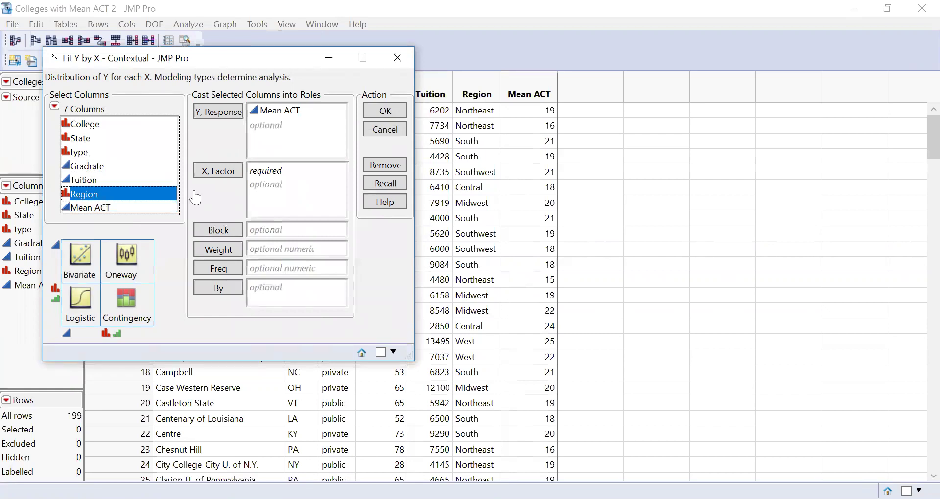
pyautogui.moveTo(196, 197); pyautogui.dragTo(275, 194)
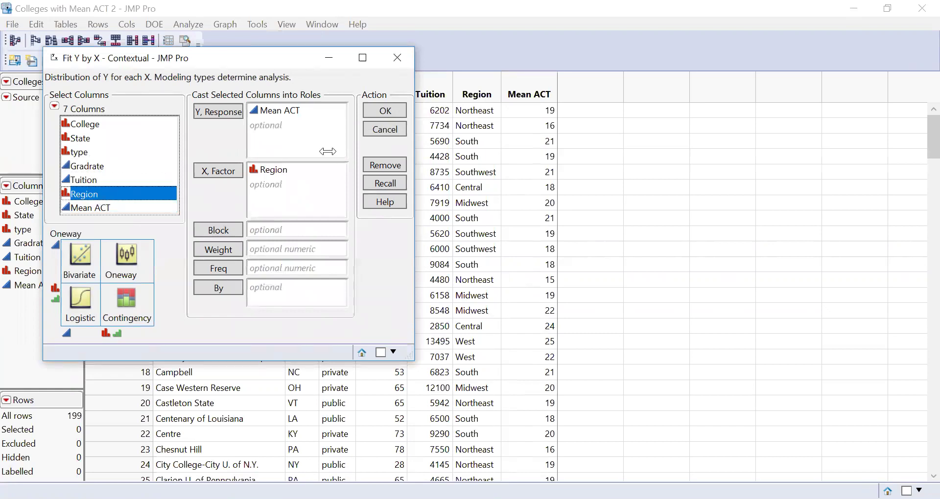
pyautogui.click(384, 111)
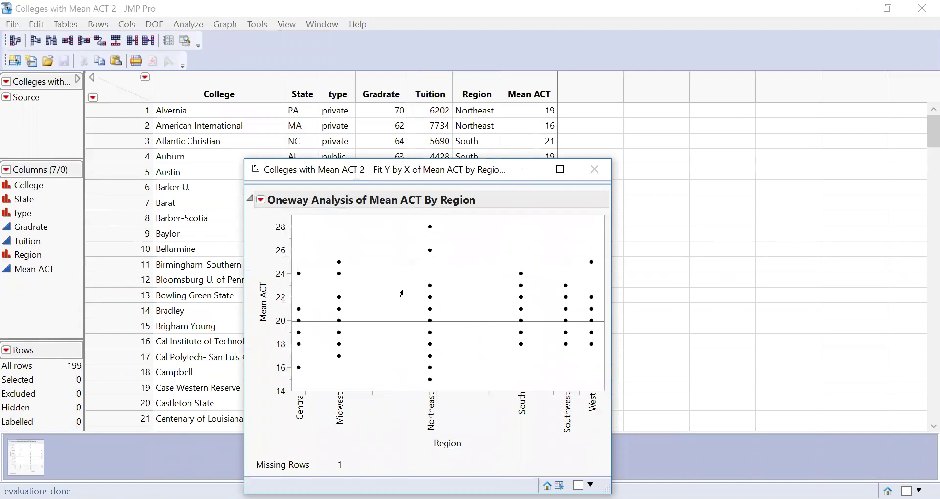
# Add the Unequal Variances tests and the Means/Anova report to the oneway analysis of Mean ACT by Region.
pyautogui.click(261, 199)
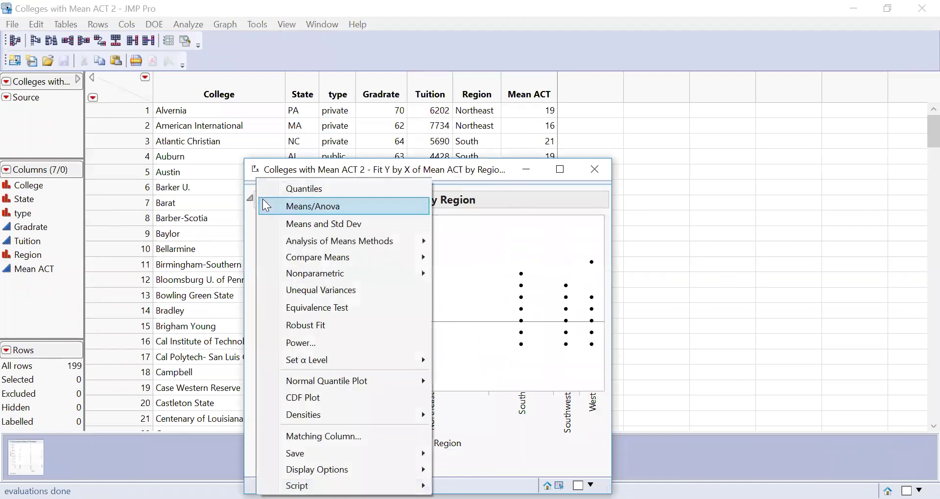
pyautogui.click(325, 288)
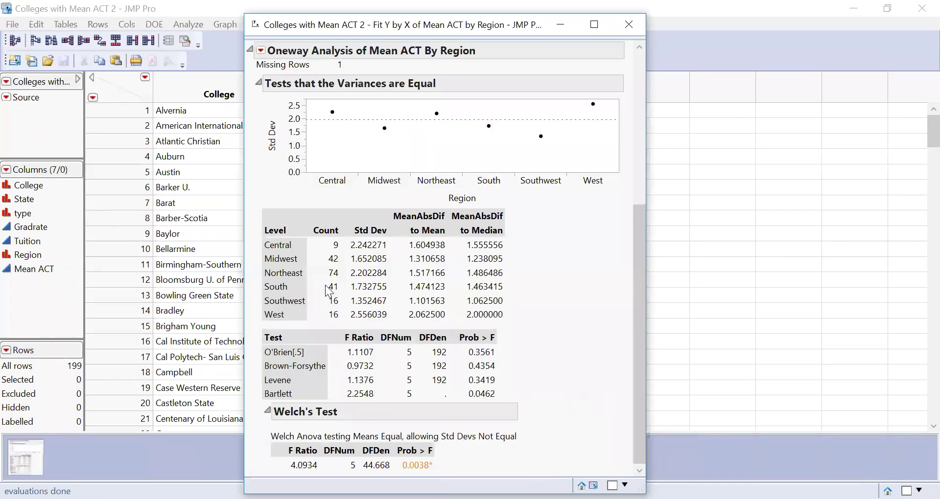
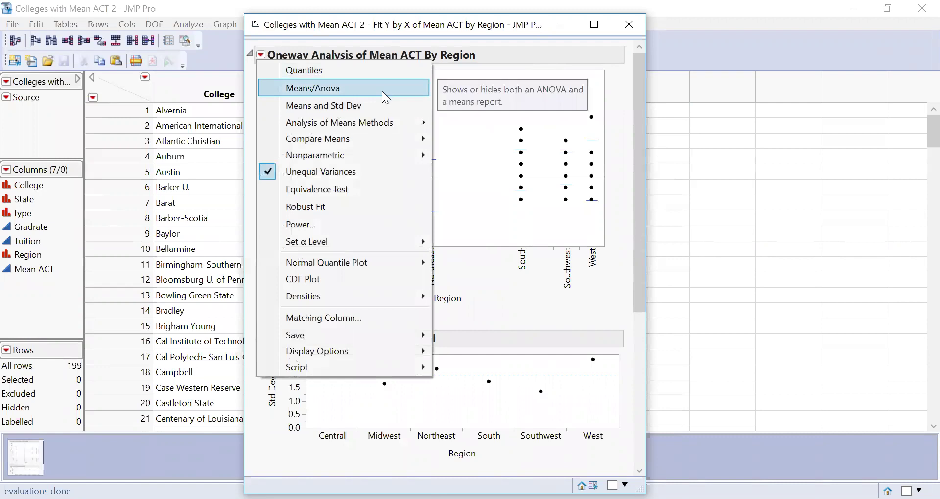
pyautogui.click(382, 91)
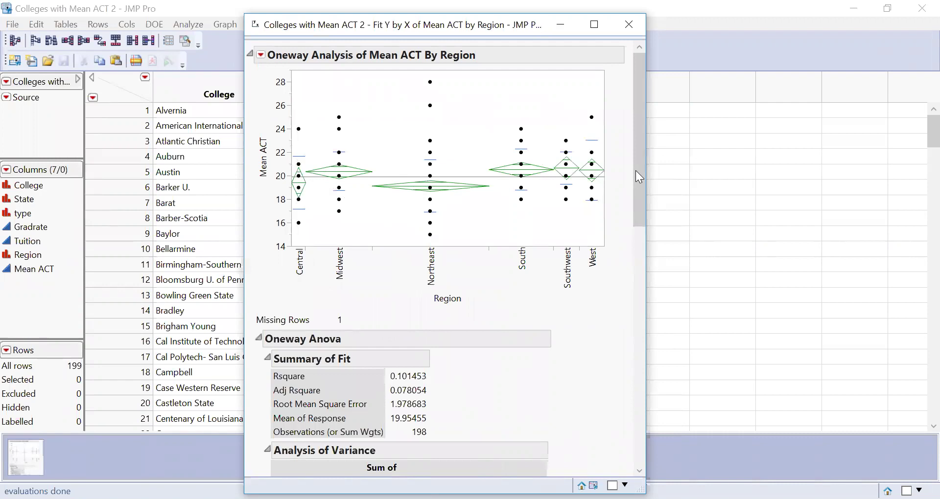
# Compare the Mean ACT means of all region pairs using Tukey HSD in the oneway analysis.
pyautogui.moveTo(640, 177); pyautogui.dragTo(639, 177)
pyautogui.moveTo(633, 195); pyautogui.dragTo(624, 272)
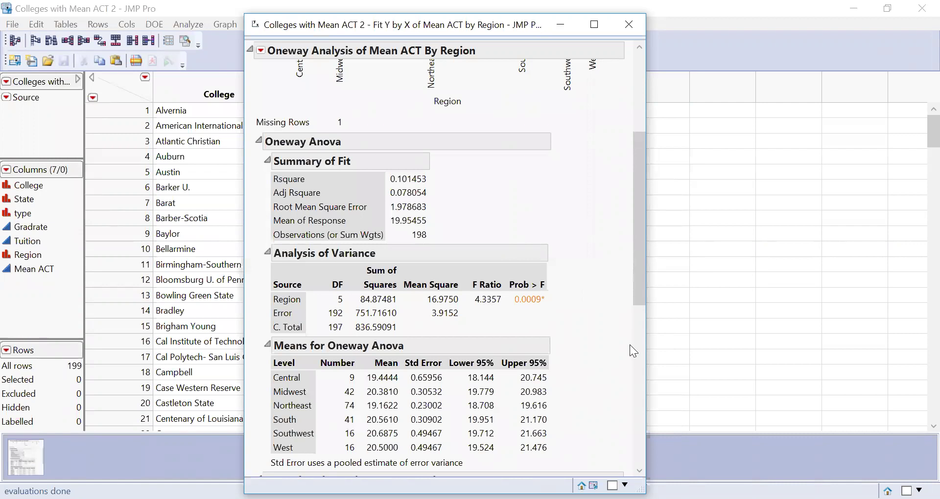
pyautogui.moveTo(640, 293); pyautogui.dragTo(639, 414)
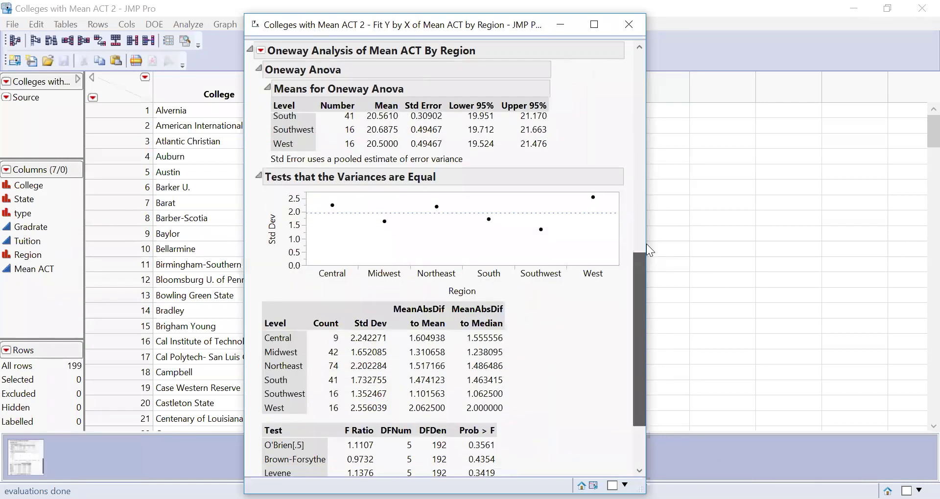
pyautogui.scroll(10, 643, 218)
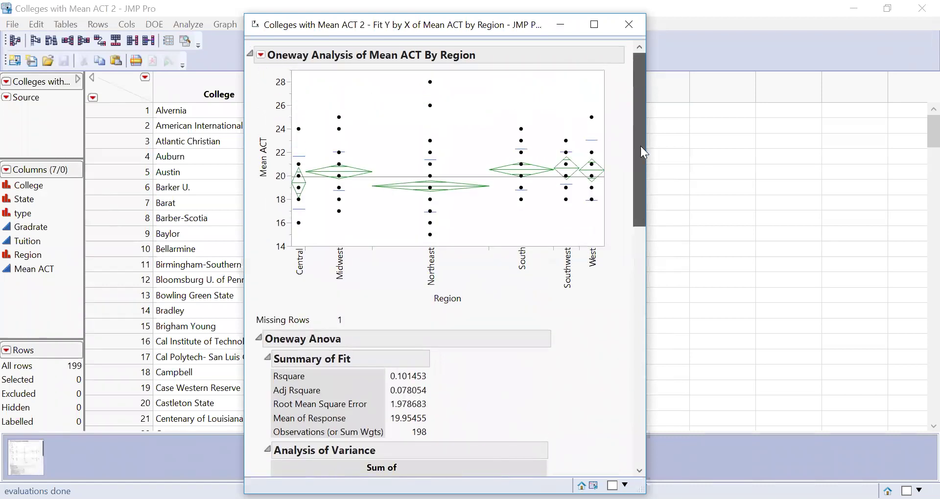
pyautogui.click(262, 56)
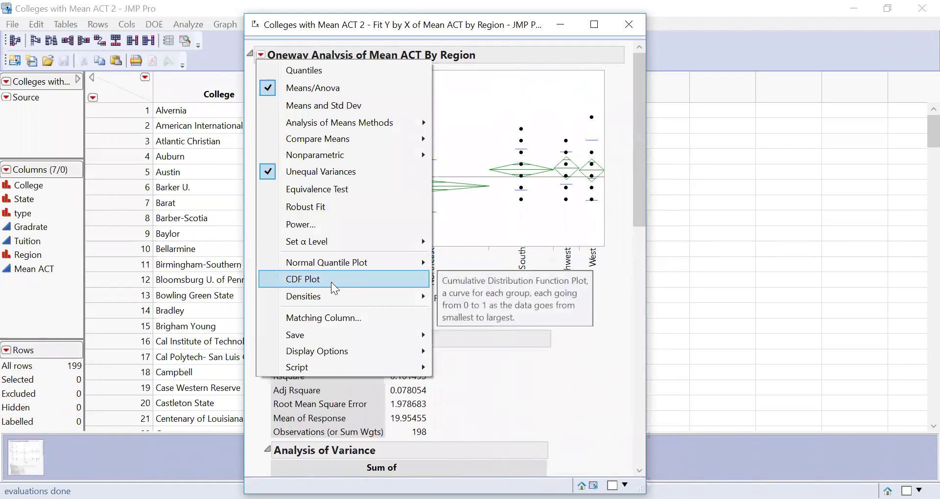
pyautogui.moveTo(330, 143)
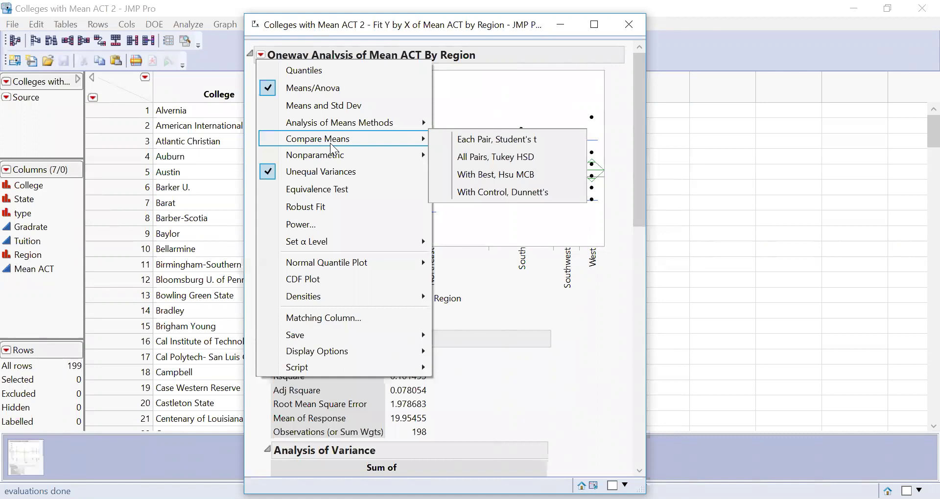
pyautogui.click(500, 160)
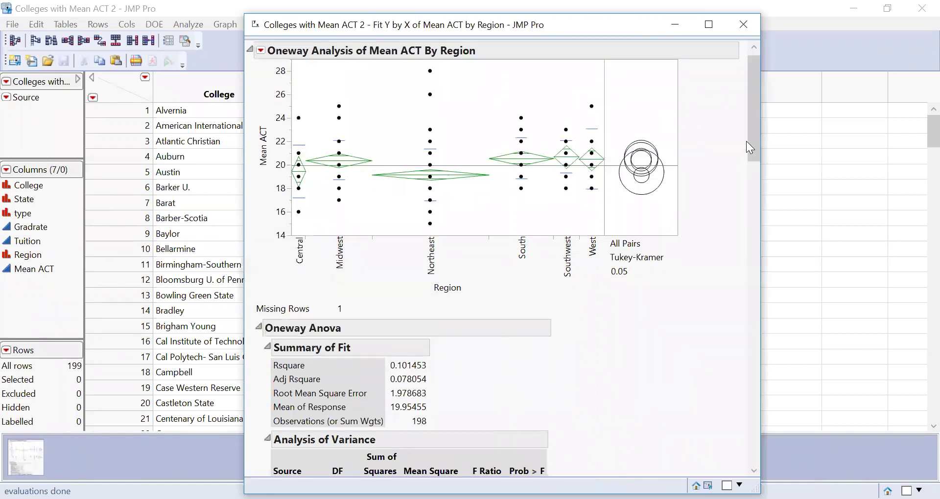
# Add a Power analysis for the Region test, solving for power with the default alpha, sigma, delta and sample size.
pyautogui.moveTo(751, 141); pyautogui.dragTo(712, 465)
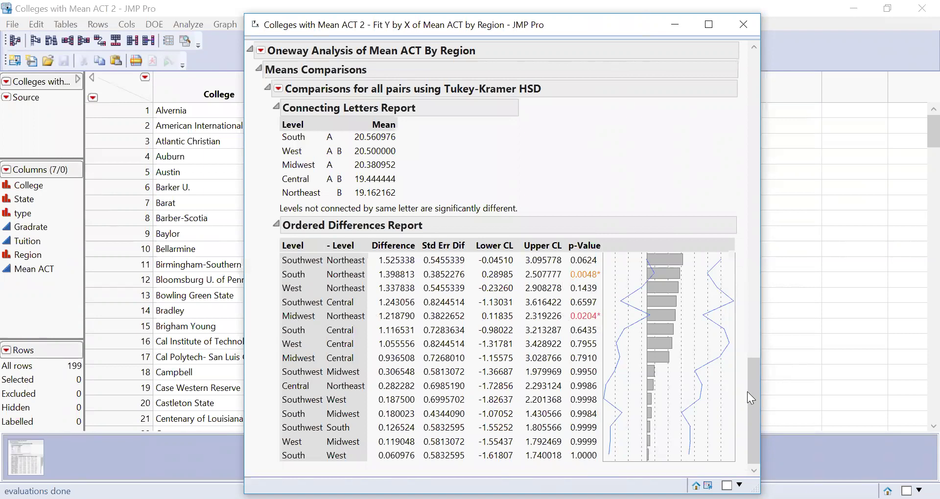
pyautogui.moveTo(748, 392); pyautogui.dragTo(735, 41)
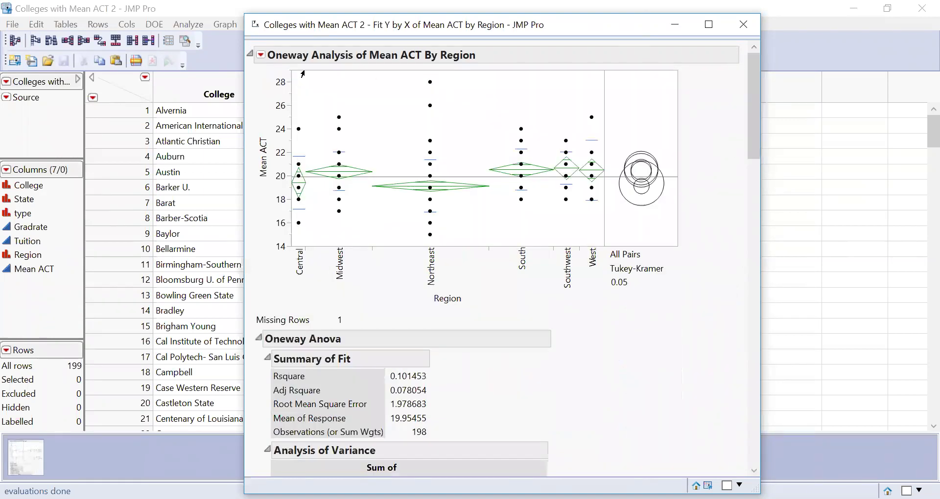
pyautogui.click(259, 55)
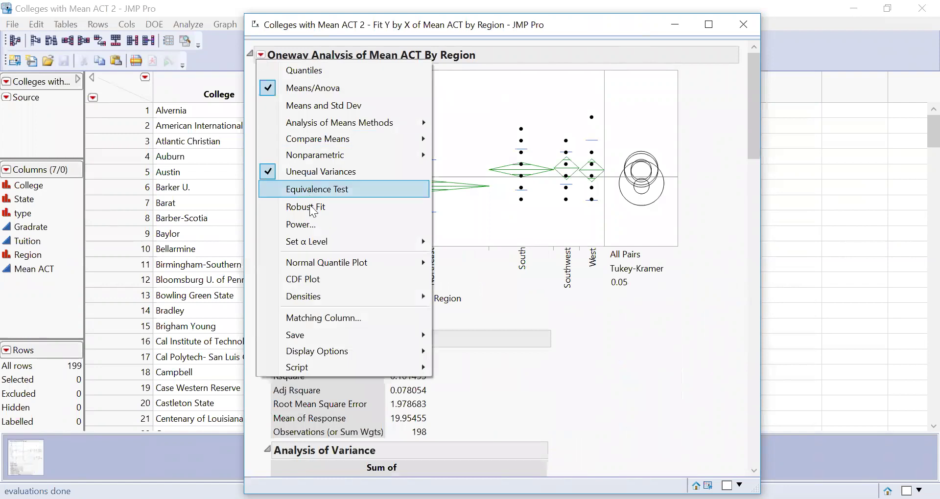
pyautogui.click(307, 223)
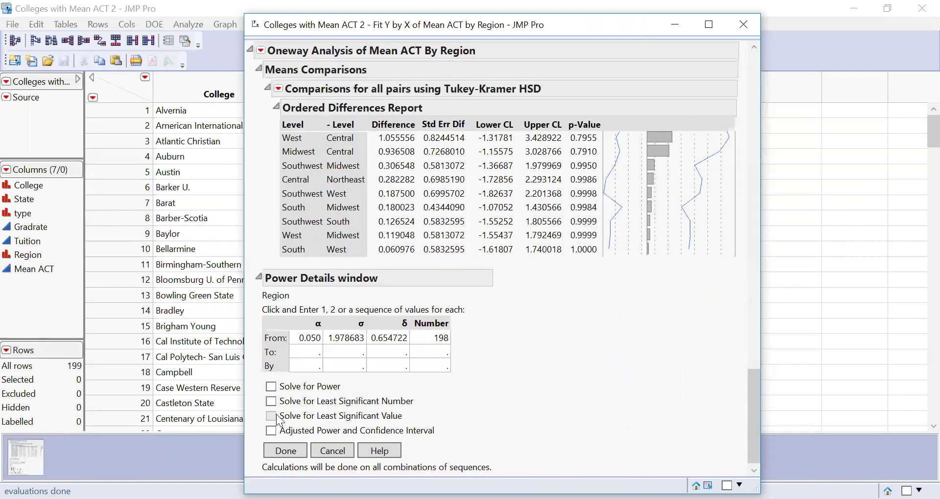
pyautogui.click(272, 388)
pyautogui.click(281, 456)
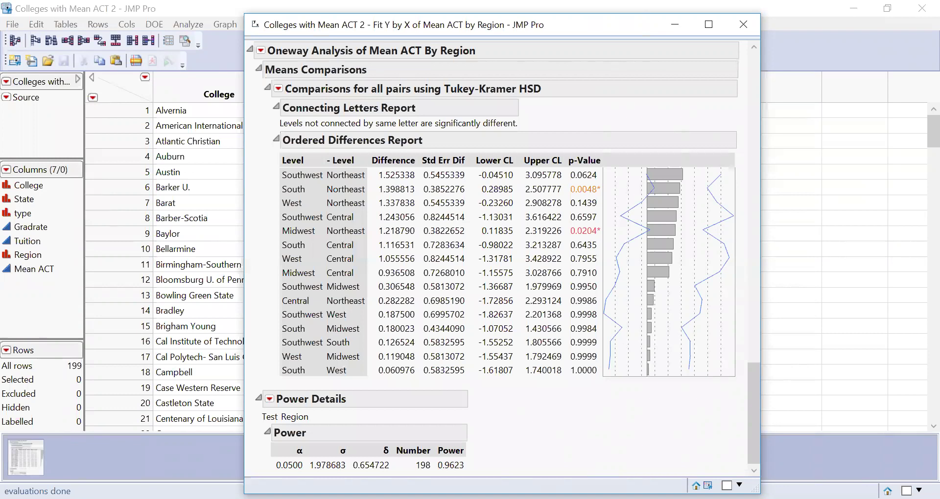
# Review the oneway report's power details, pairwise comparisons, ANOVA means and variance tests.
pyautogui.moveTo(756, 404); pyautogui.dragTo(756, 422)
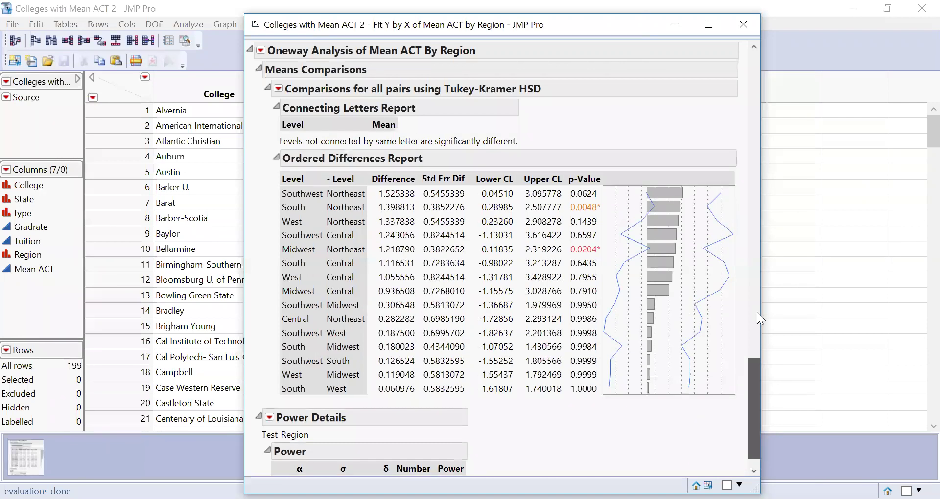
pyautogui.click(759, 187)
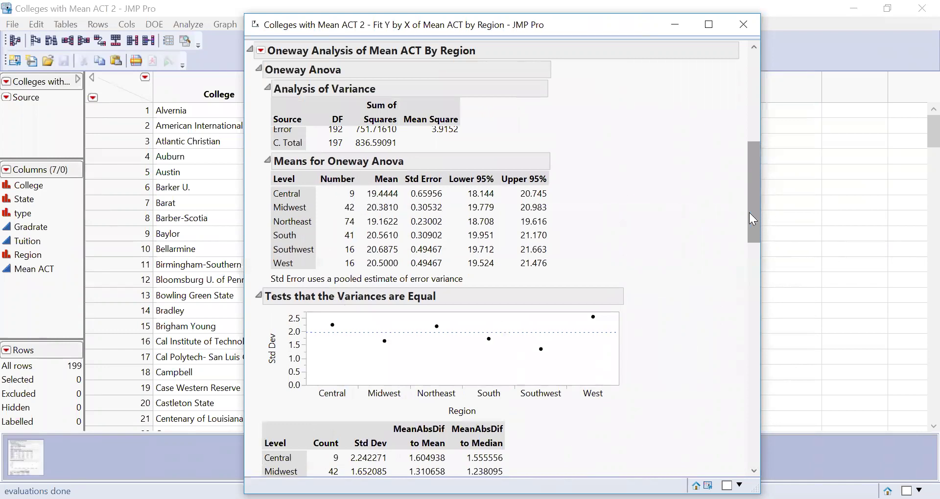
pyautogui.scroll(-15, 712, 434)
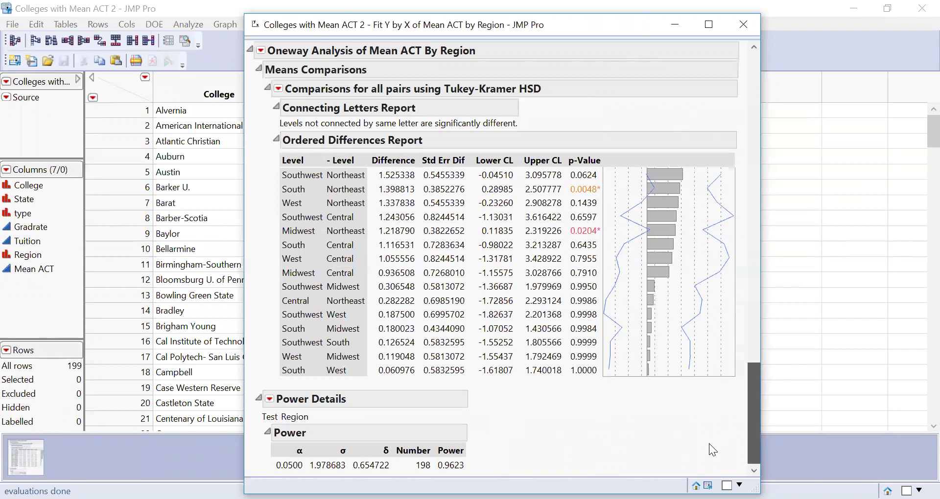
pyautogui.moveTo(750, 228); pyautogui.dragTo(746, 78)
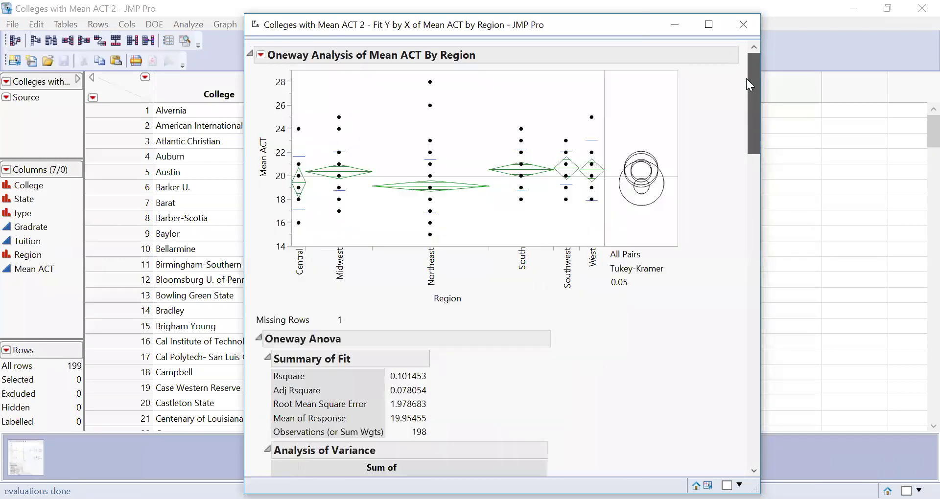